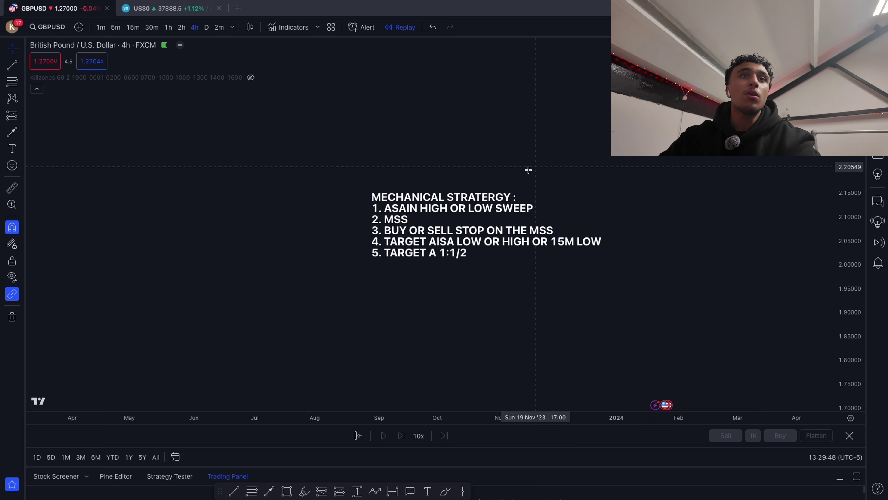
Move the 'MECHANICAL STRATERGY' text note higher on the 4h GBPUSD chart.
scroll(420, 164, "up", 1)
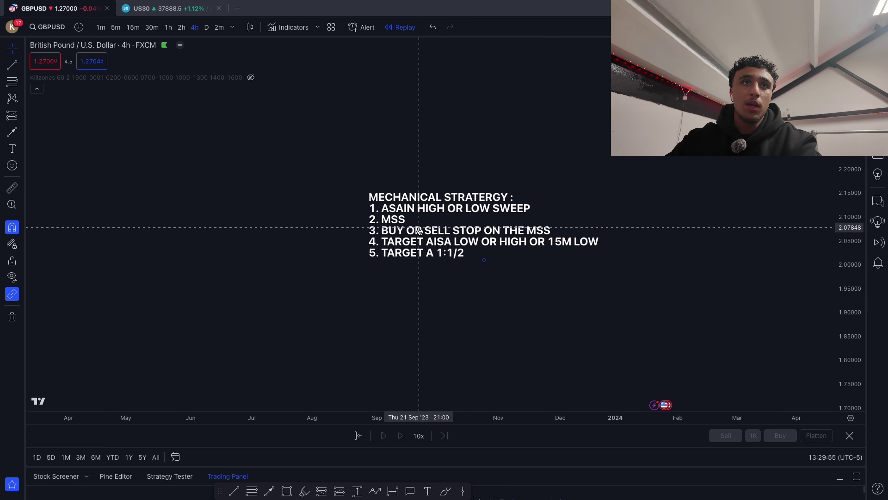
left_click_drag(416, 229, 416, 204)
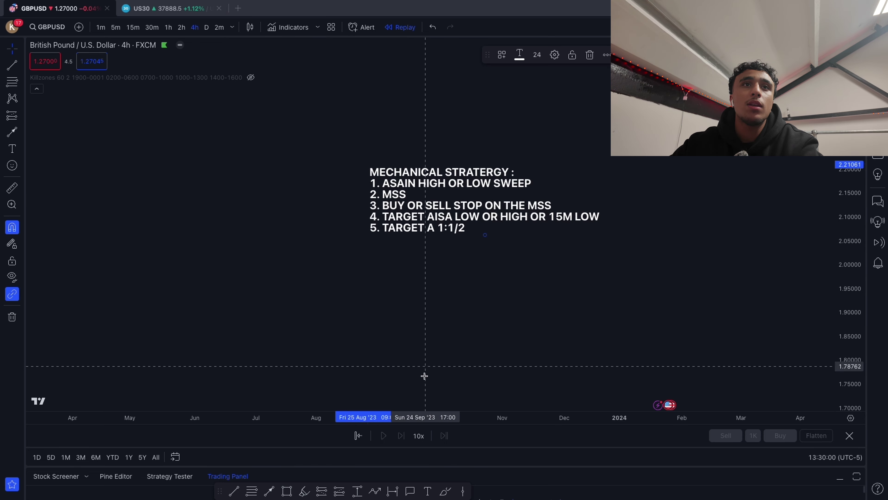
Draw a zigzag path: three ranging highs, a sweep below the lows, then an arrowed rally up.
left_click(375, 493)
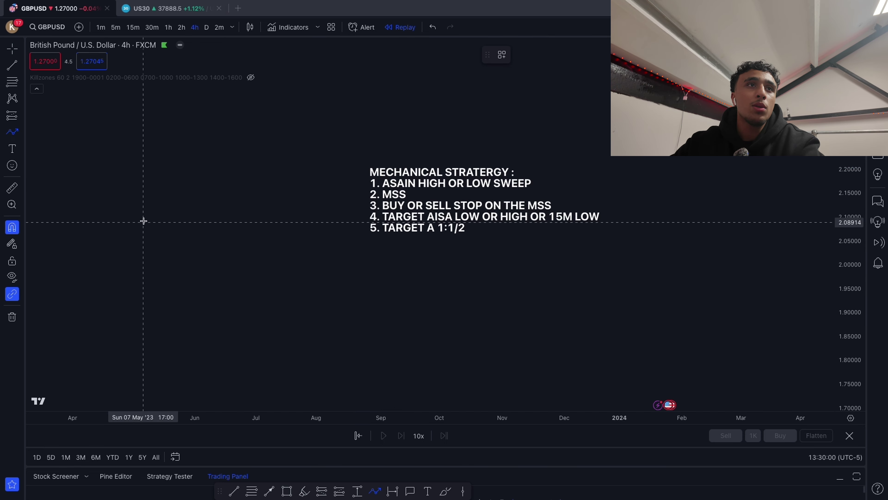
left_click(113, 189)
left_click(131, 163)
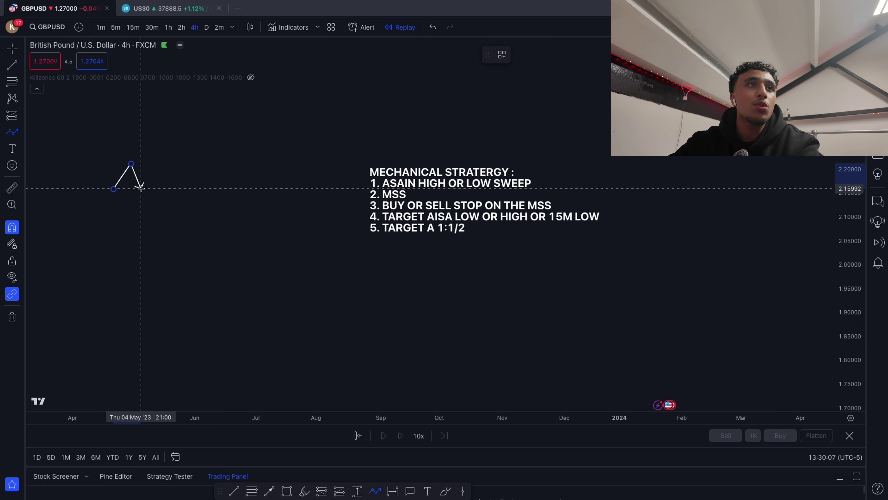
left_click(142, 190)
left_click(157, 163)
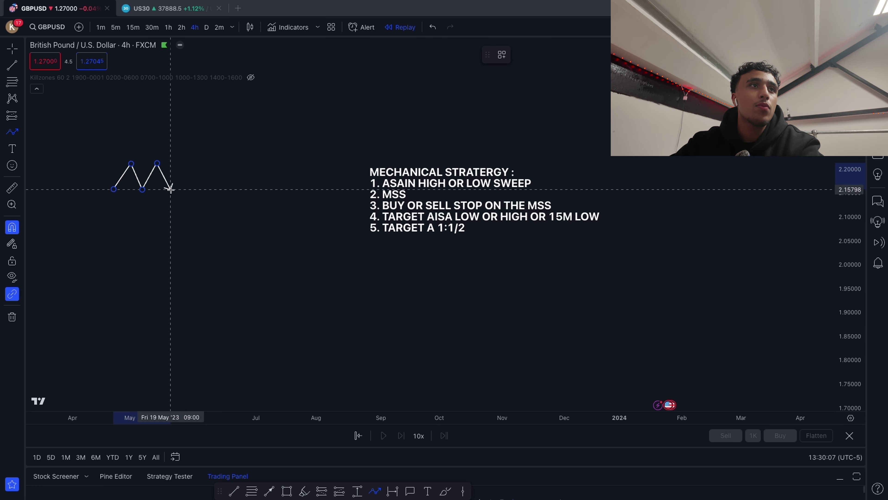
left_click(170, 189)
left_click(179, 166)
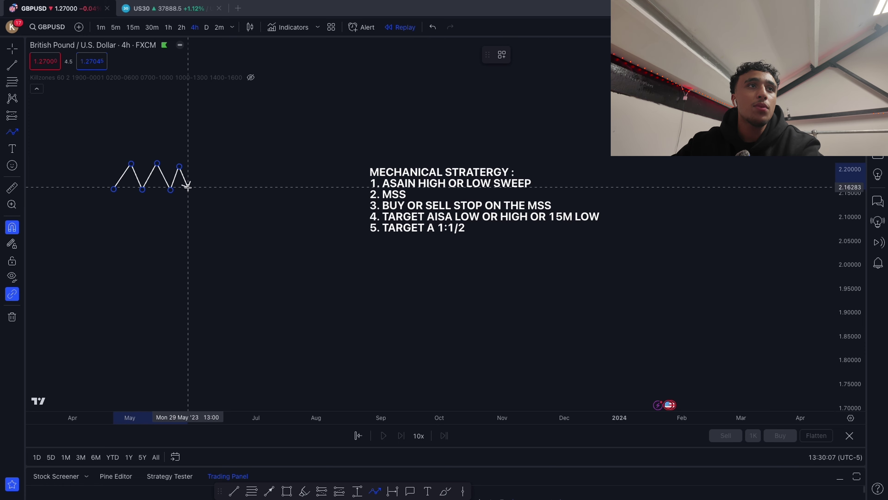
left_click(199, 217)
left_click(204, 200)
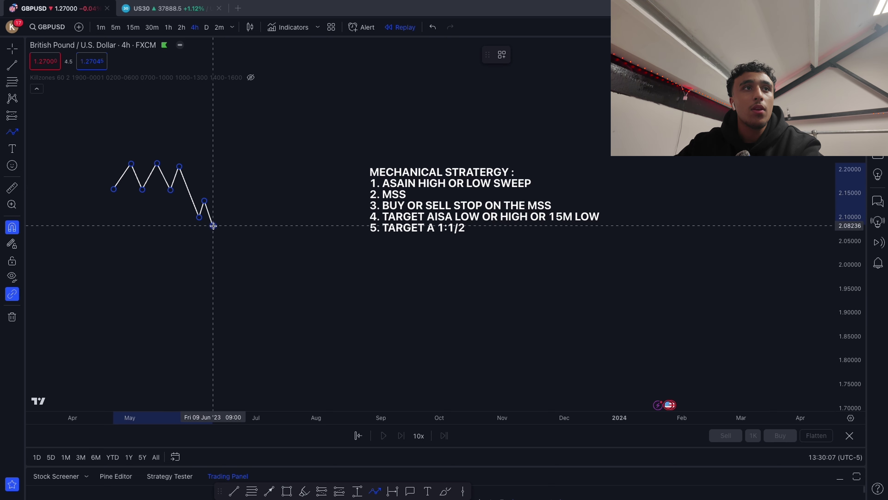
left_click(213, 225)
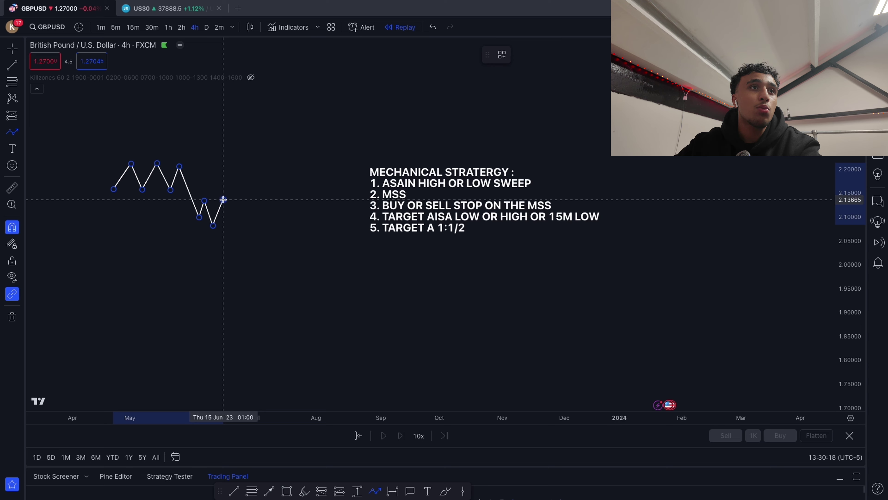
left_click(223, 199)
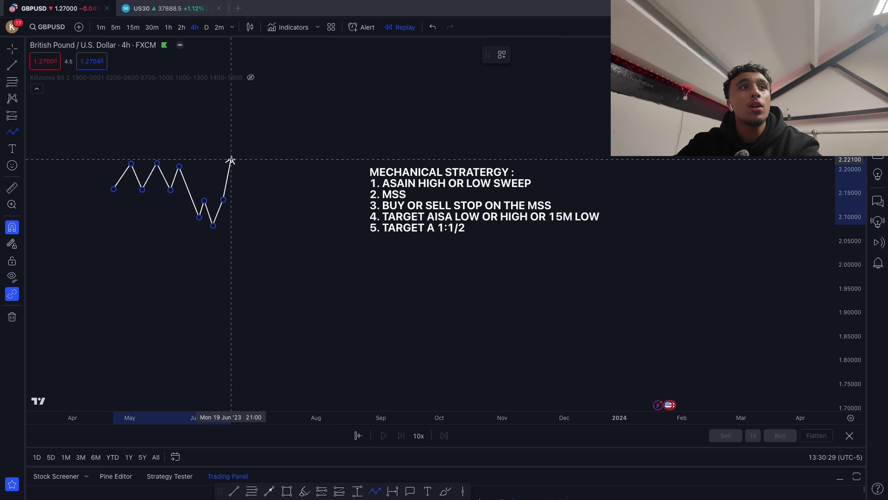
double_click(232, 160)
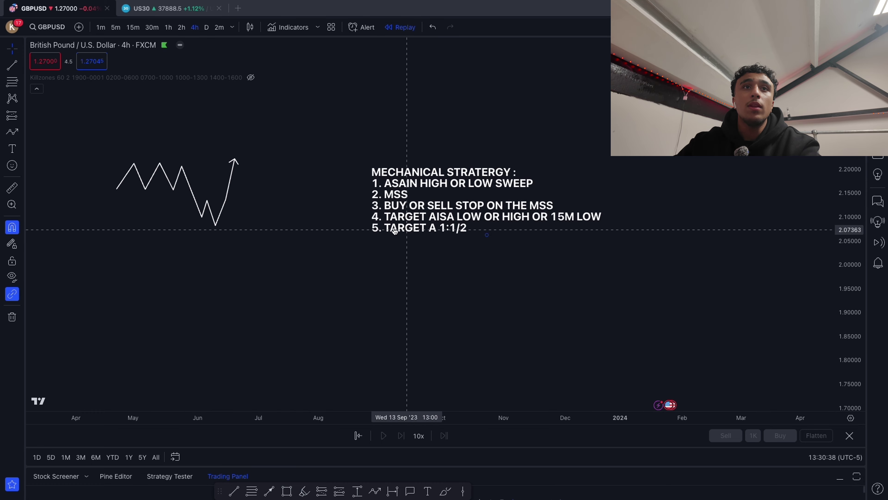
Shift the strategy note up-left, then frame recent candles on the 15m GBPUSD replay chart.
left_click_drag(429, 216, 402, 210)
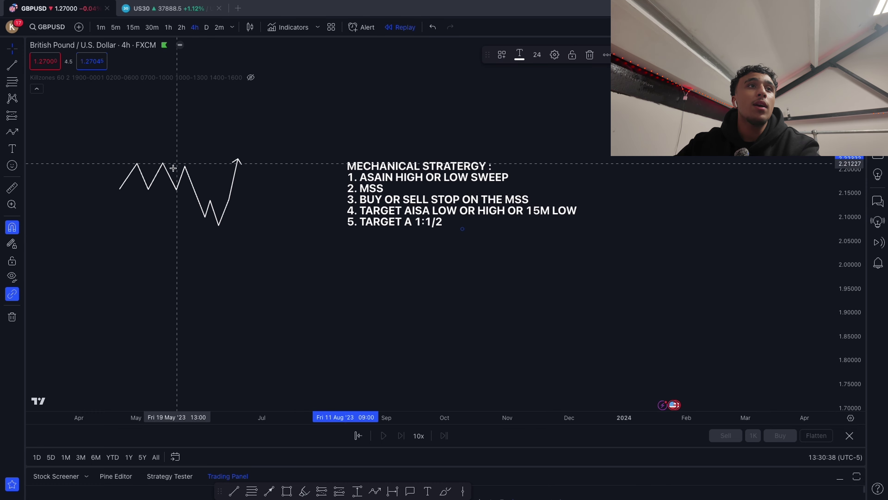
scroll(140, 137, "left", 3)
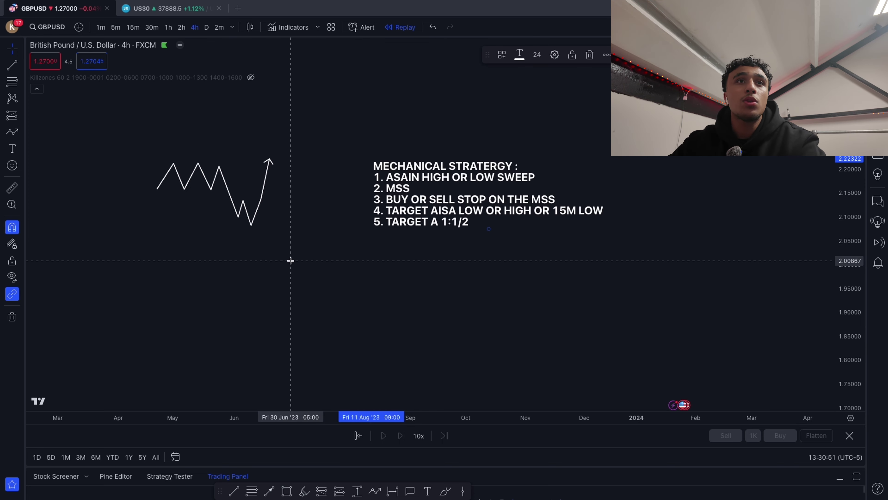
scroll(290, 260, "left", 5)
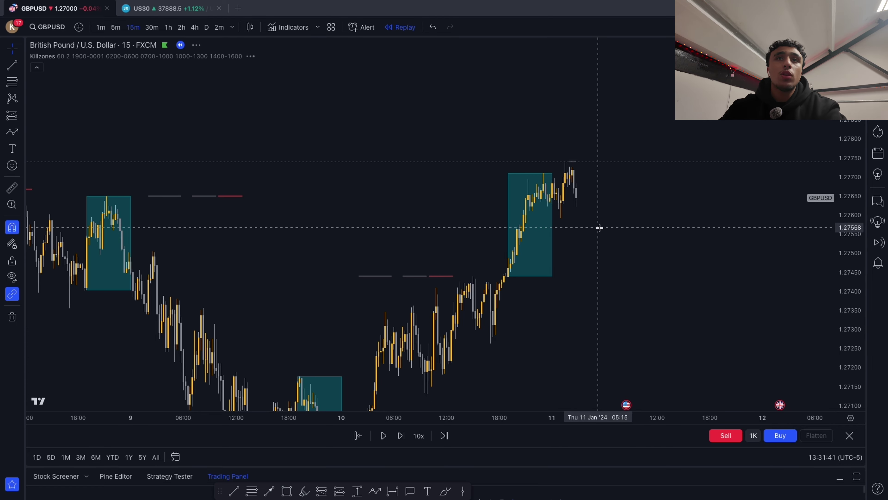
mouse_move(599, 228)
left_mouse_down()
mouse_move(578, 213)
mouse_move(593, 206)
mouse_move(611, 219)
left_mouse_up()
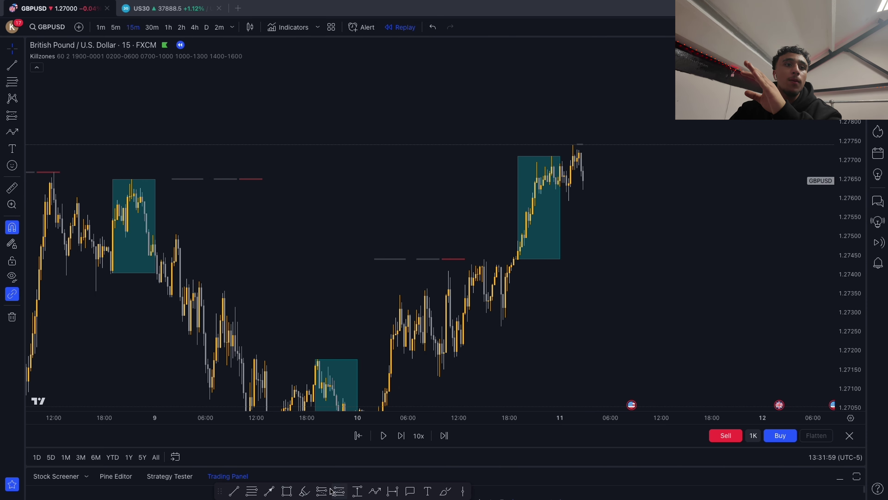
Place a short near 1.2760 with stop 0.00119 above, target 0.00153 below (R/R 1.29).
left_click(569, 201)
left_click_drag(568, 134, 618, 156)
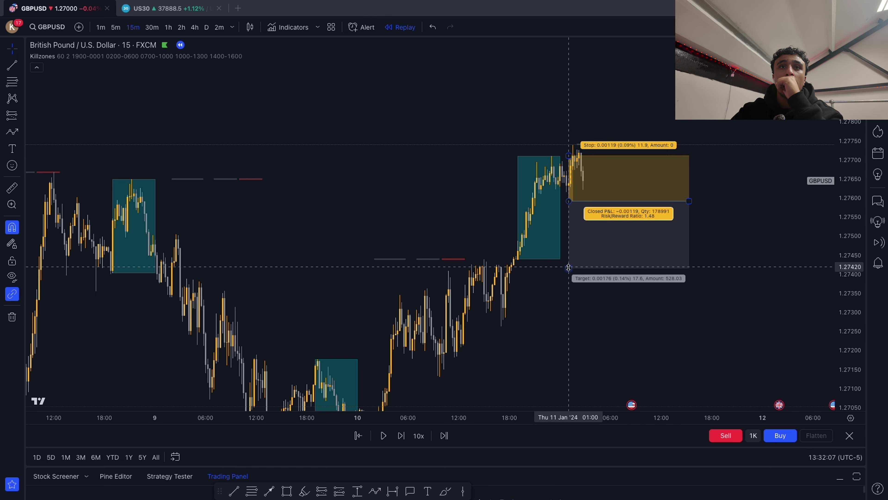
left_click_drag(570, 266, 563, 258)
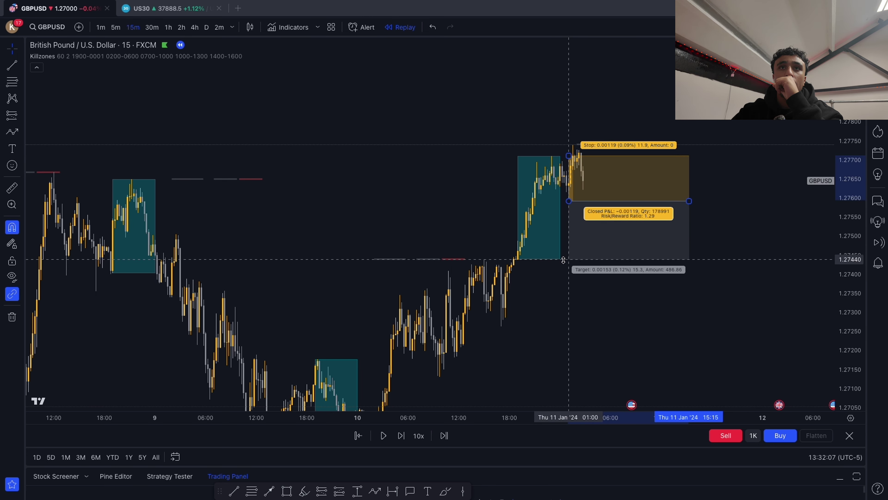
left_click(733, 244)
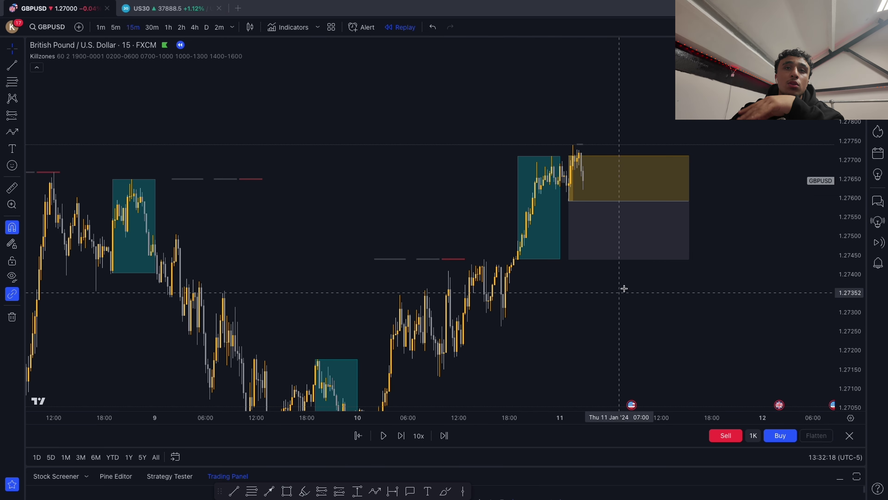
Play the replay, nudge the short position slightly later, and pan toward later bars.
left_click(383, 436)
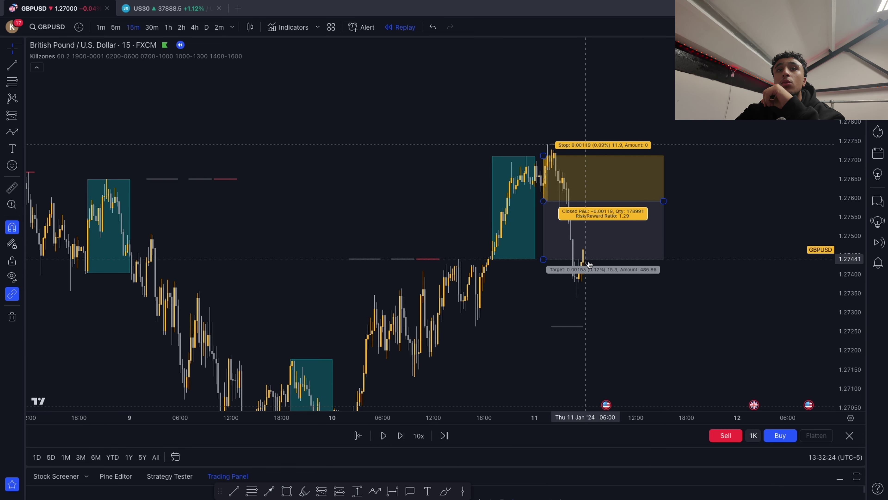
left_click_drag(620, 238, 625, 238)
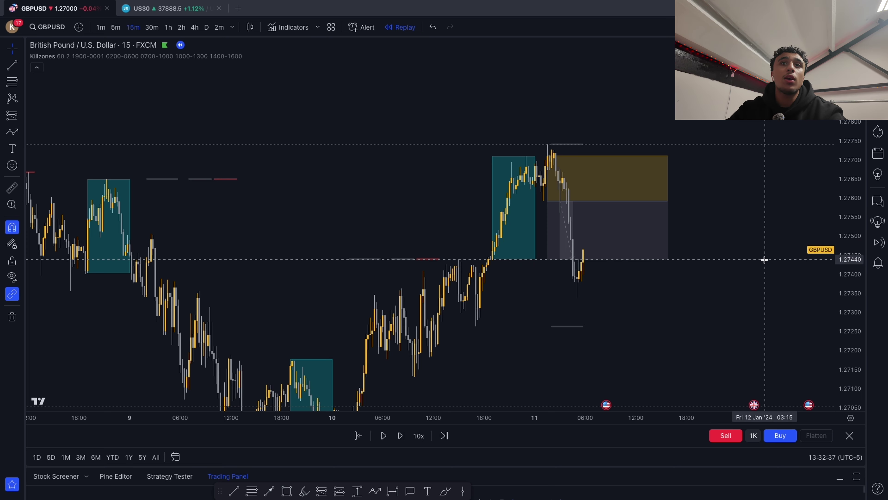
left_click_drag(759, 258, 754, 258)
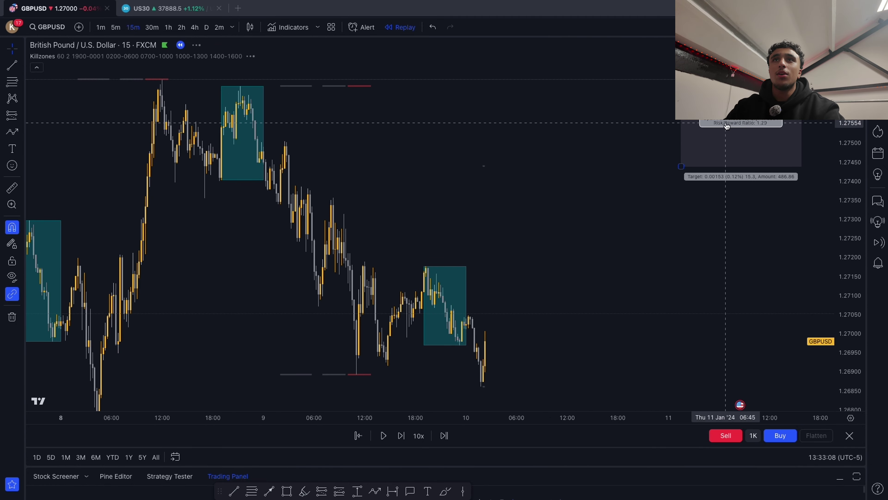
Place a long position at the last candle with stop below the recent low and target 1.27195.
scroll(729, 134, "left", 5)
scroll(629, 215, "right", 2)
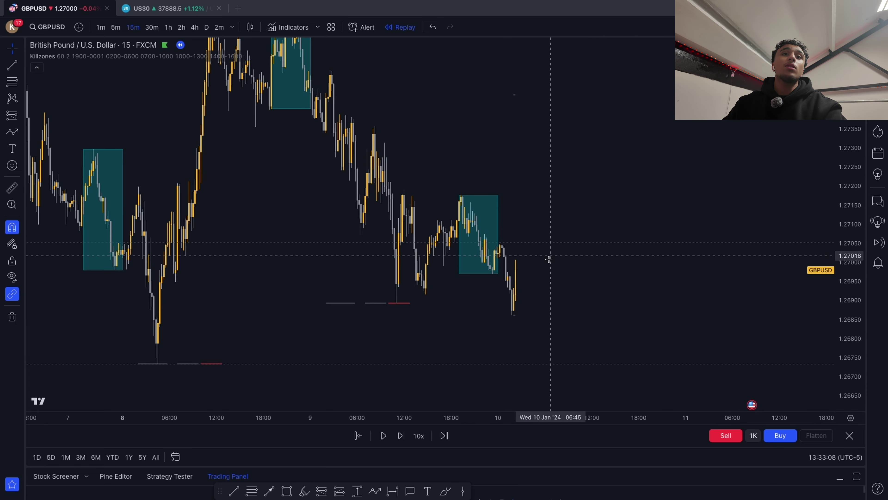
scroll(492, 314, "left", 2)
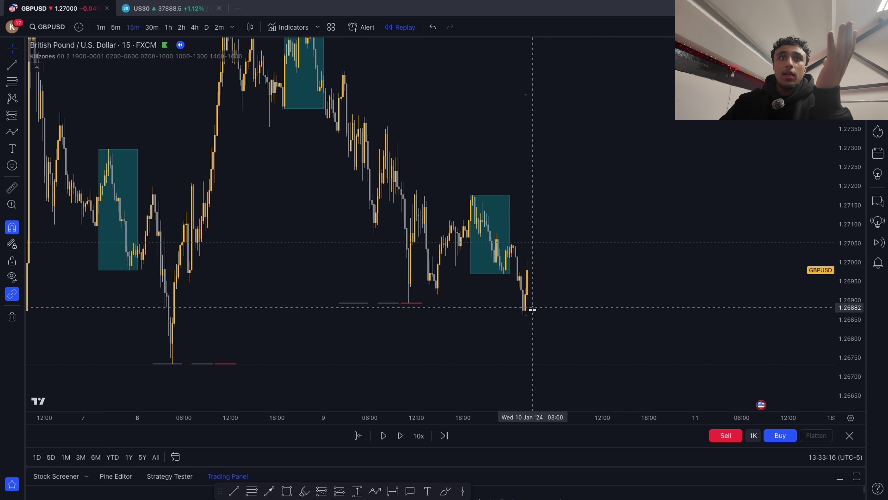
scroll(532, 313, "left", 1)
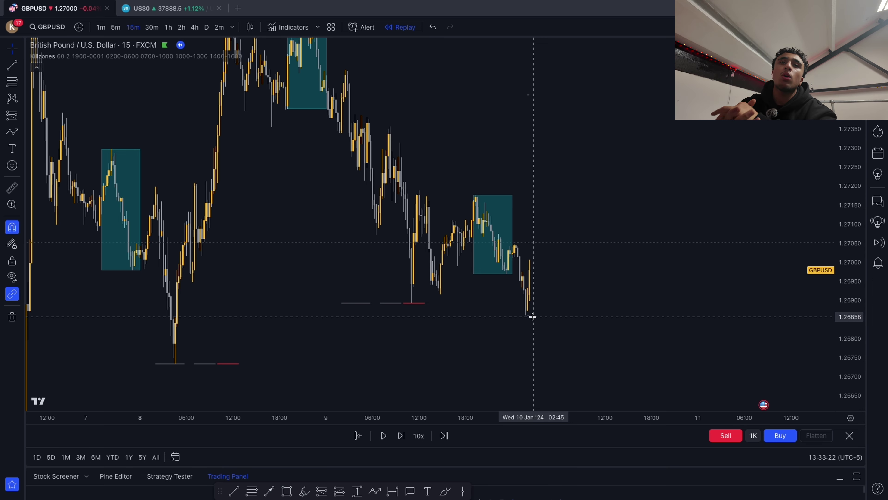
left_click(339, 491)
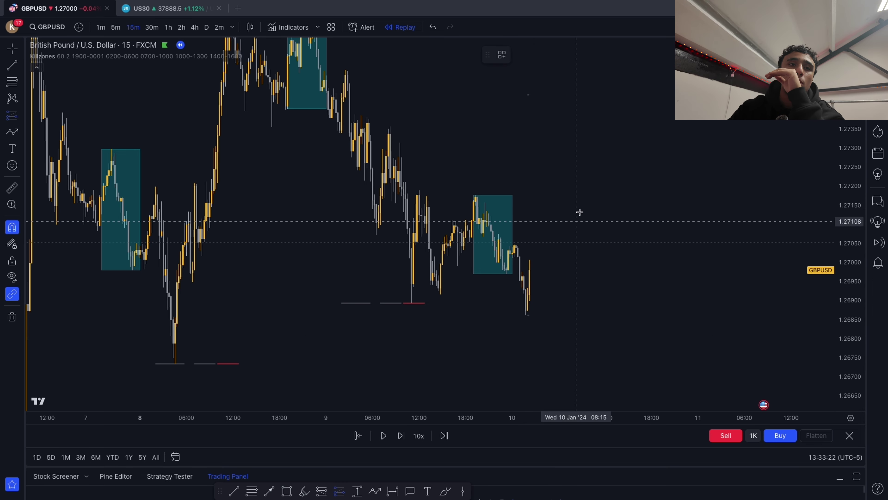
left_click(522, 246)
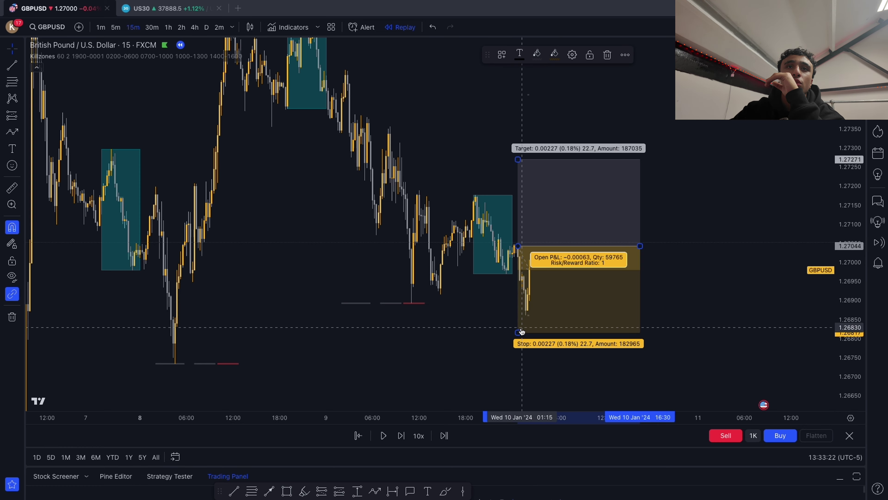
left_click_drag(518, 332, 505, 296)
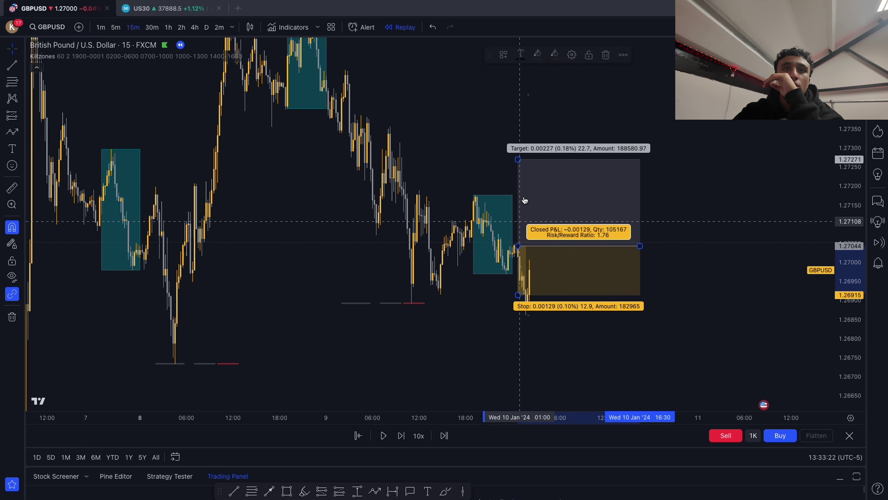
left_click(518, 154)
left_click_drag(519, 159, 519, 188)
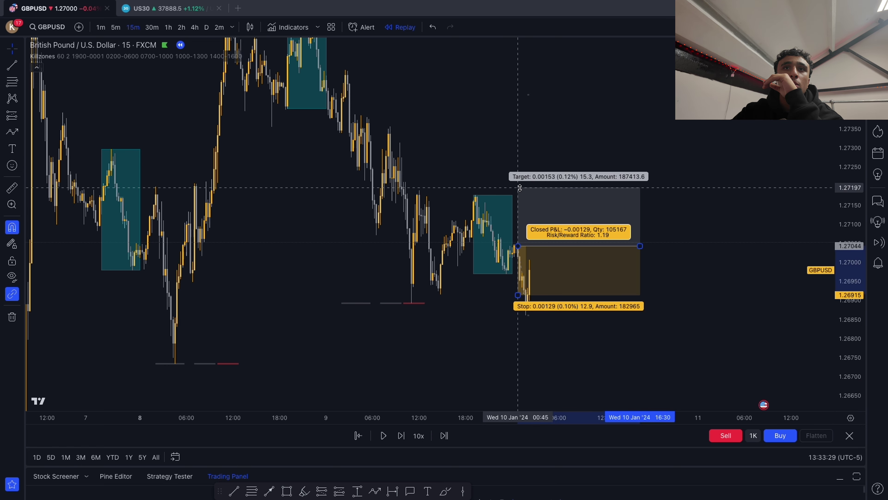
left_click(644, 260)
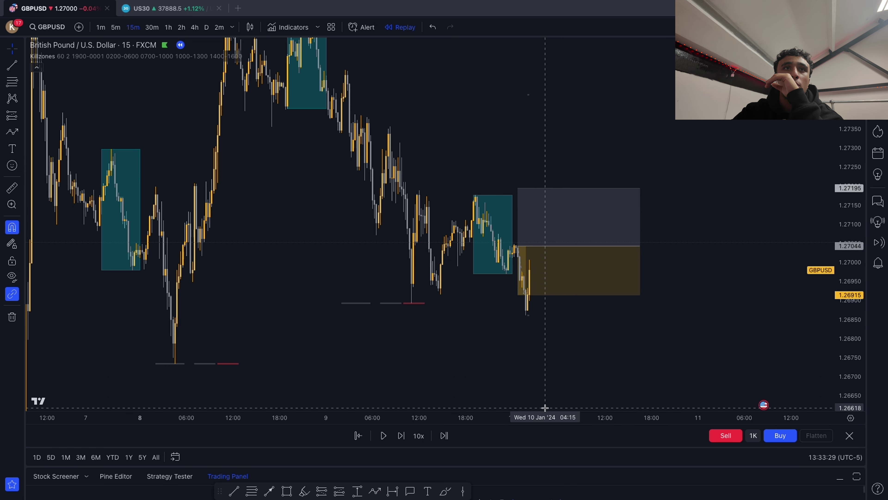
Replay a few bars, shift the long position one bar later, and pan the chart.
left_click(383, 436)
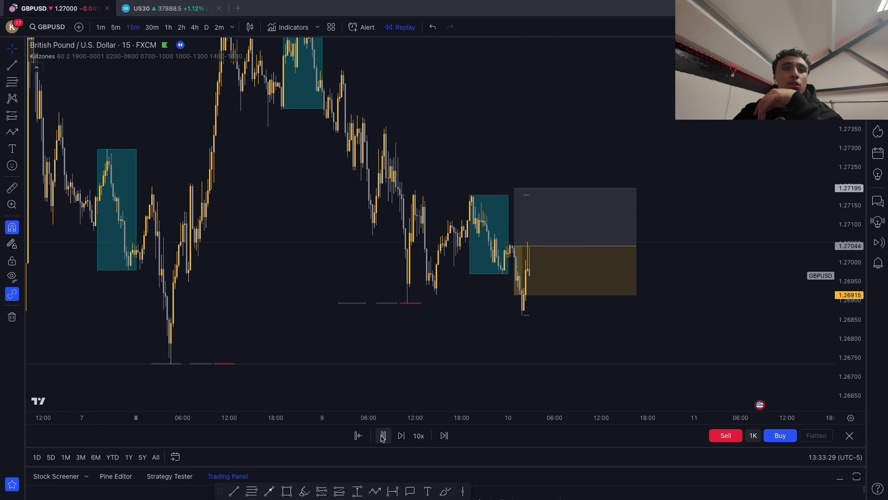
left_click(382, 435)
left_click_drag(556, 262, 559, 261)
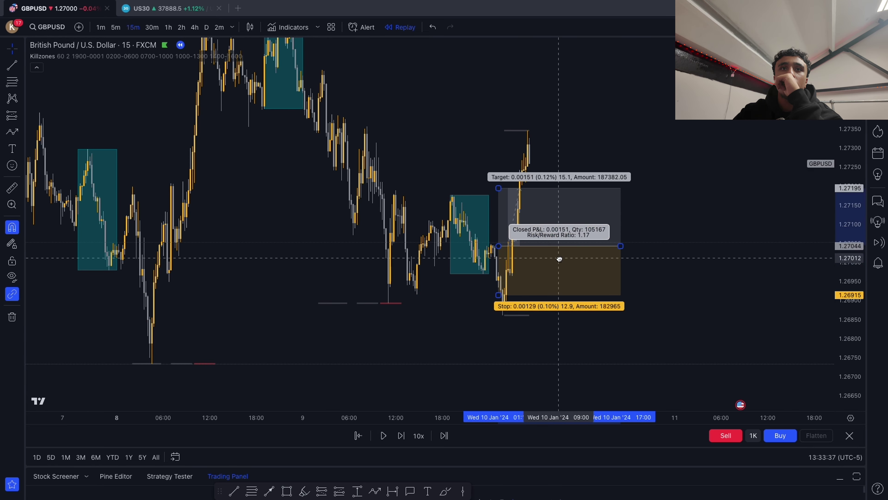
left_click(703, 264)
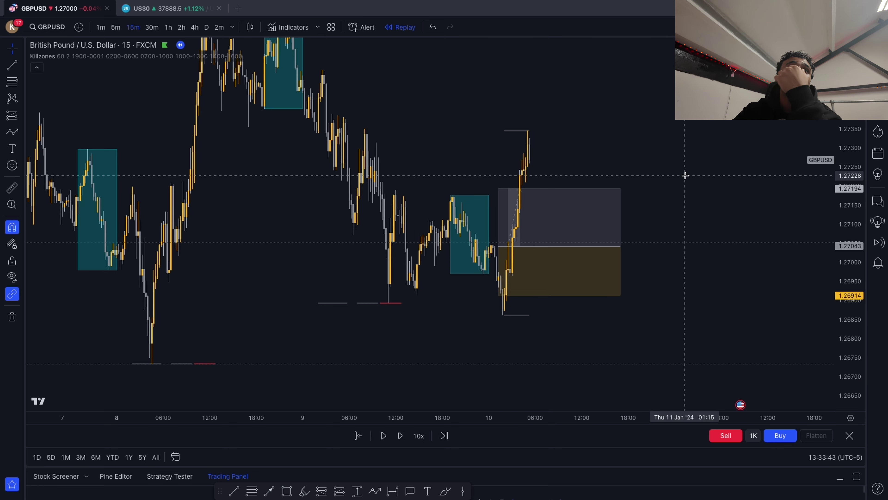
left_click_drag(685, 175, 682, 179)
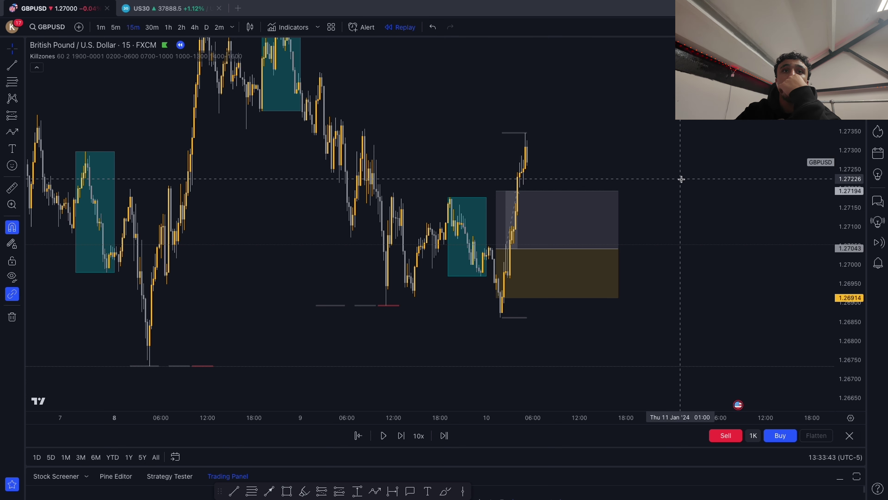
left_click_drag(681, 179, 672, 181)
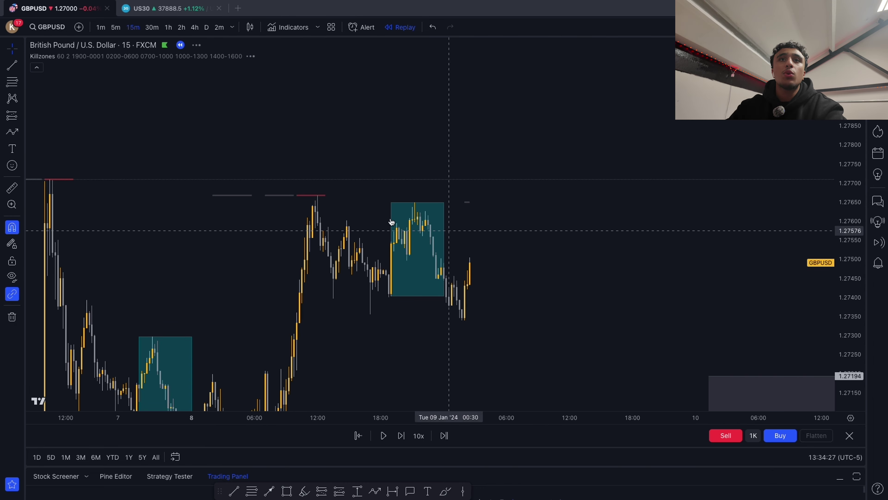
Place a 9 Jan long position at entry 1.27457, stop 1.27370, target 1.27647.
left_click_drag(392, 222, 401, 189)
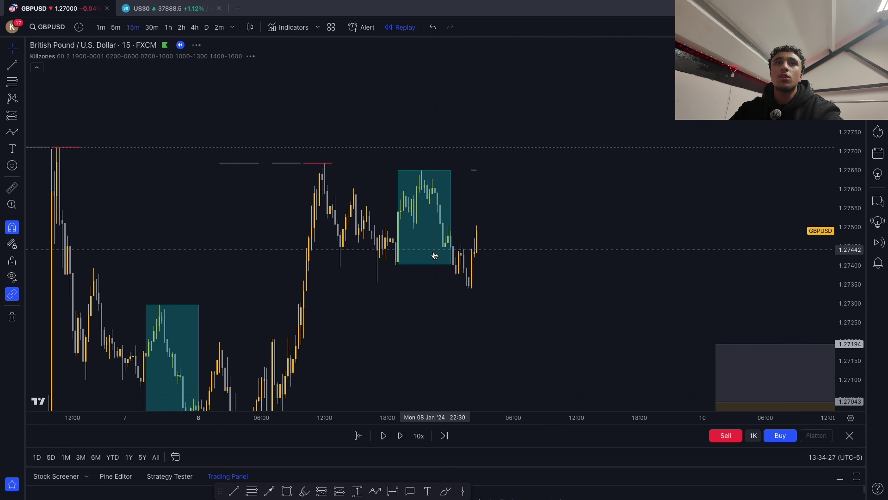
scroll(440, 253, "up", 1)
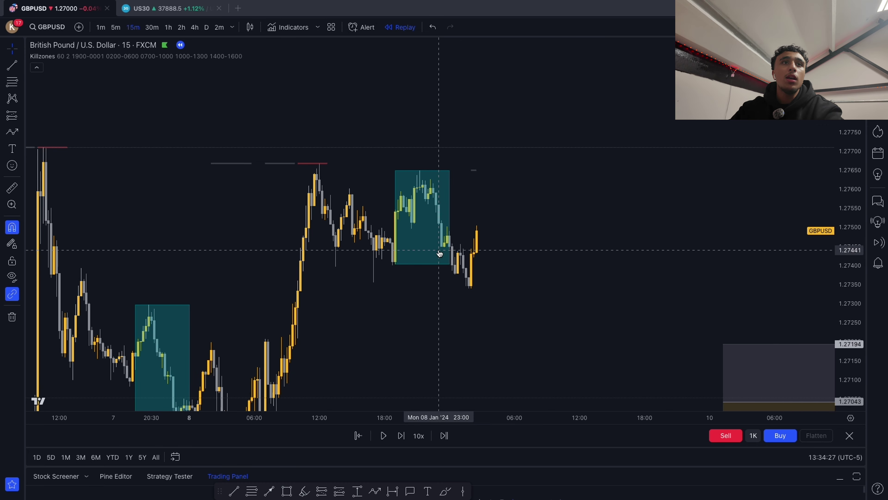
scroll(439, 253, "down", 1)
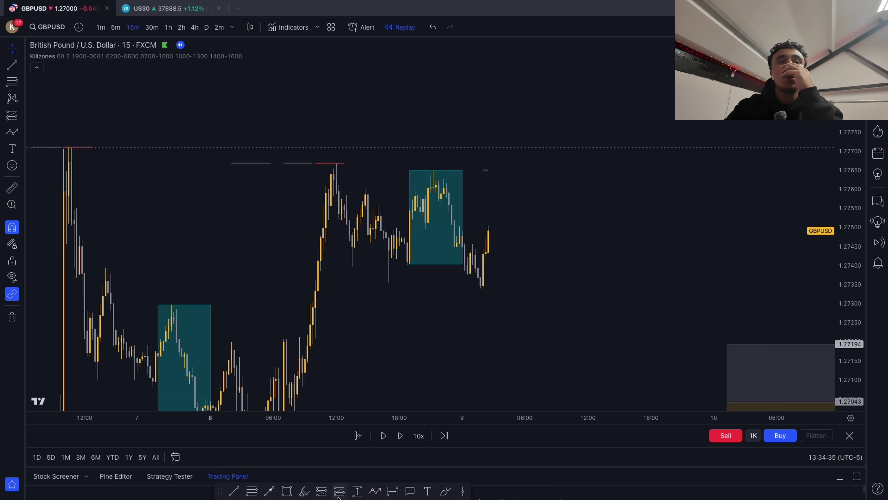
left_click(471, 245)
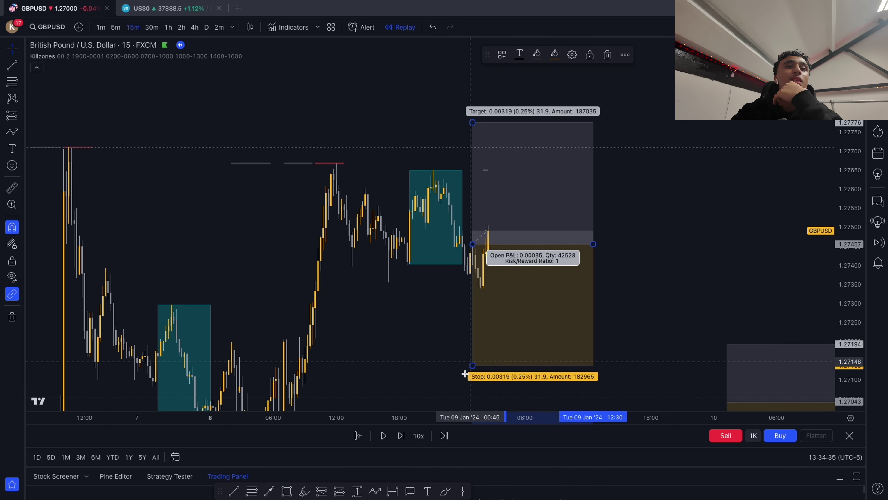
left_click_drag(472, 360, 473, 277)
left_click(545, 294)
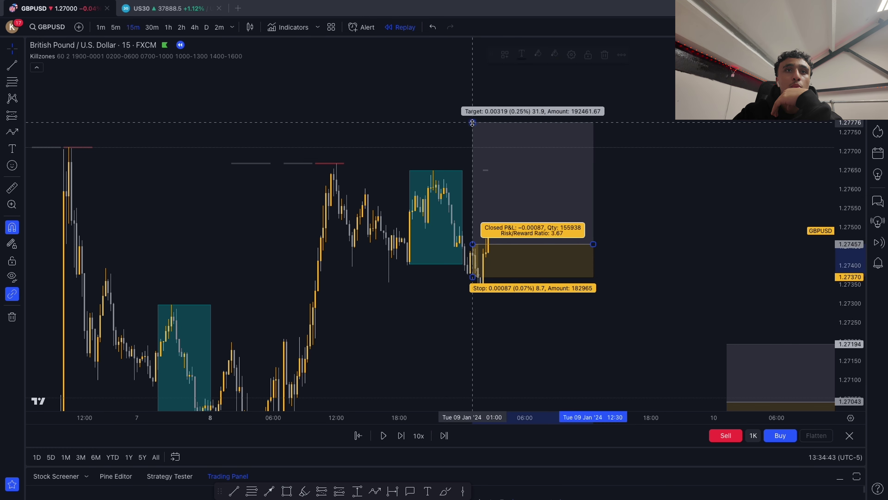
left_click_drag(478, 122, 478, 171)
left_click(630, 177)
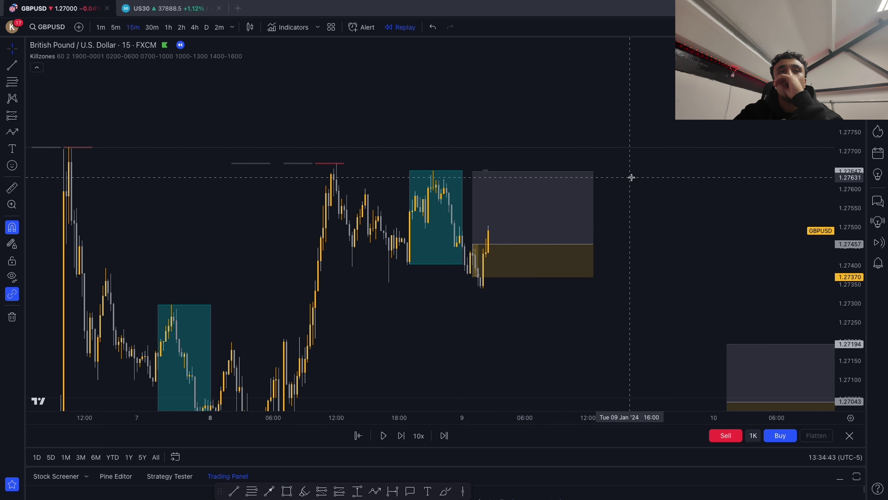
Pause the replay after candles fall through the stop, check the result, and pan back.
left_click(383, 436)
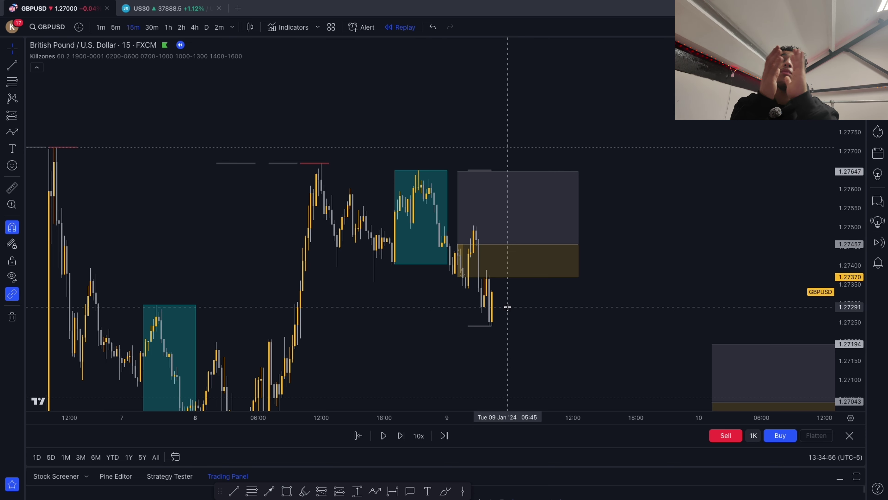
left_click(516, 253)
left_click_drag(639, 296, 768, 296)
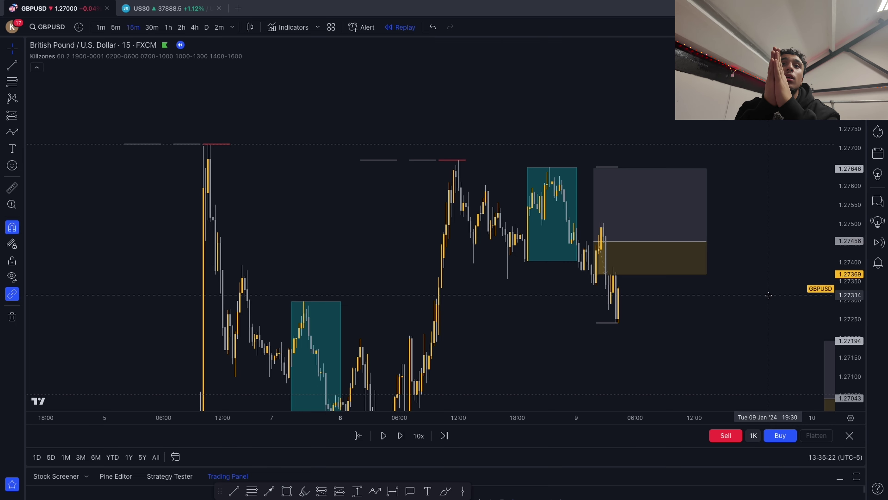
Back on 28 Dec, place a short with stop near 1.28176 and target near 1.27930.
left_click_drag(525, 248, 680, 155)
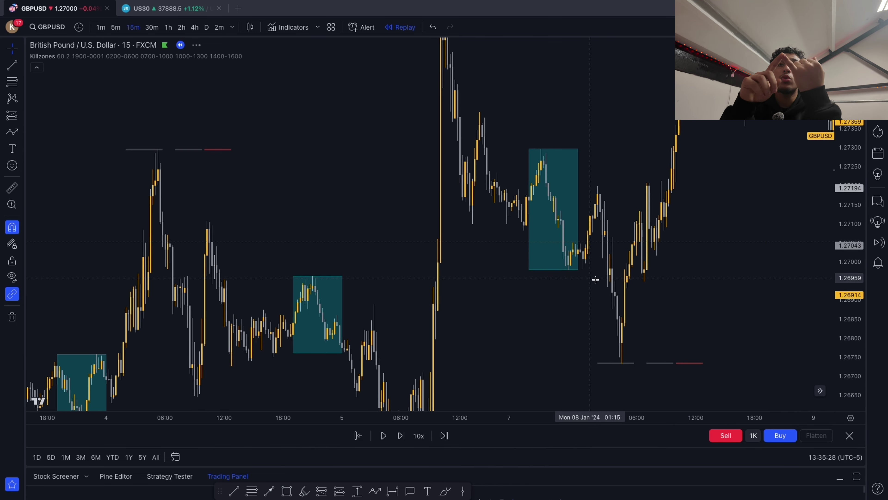
left_click_drag(538, 315, 730, 197)
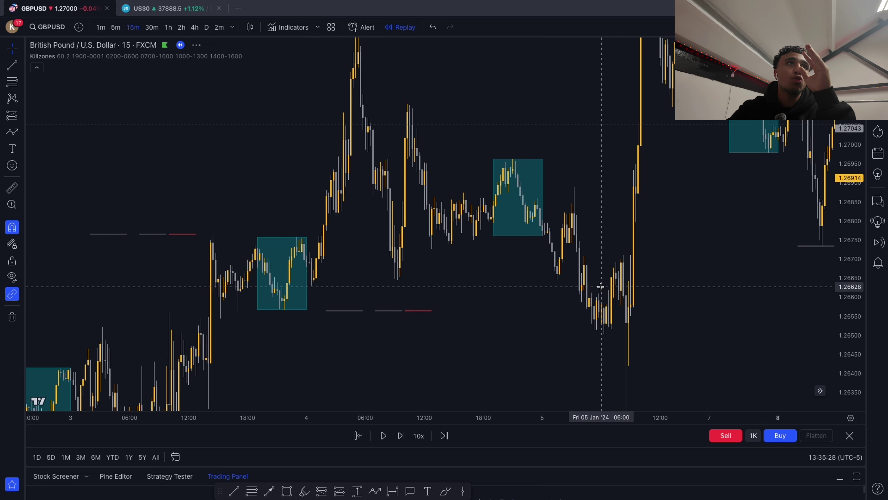
left_click_drag(535, 294, 680, 284)
left_click_drag(431, 310, 666, 229)
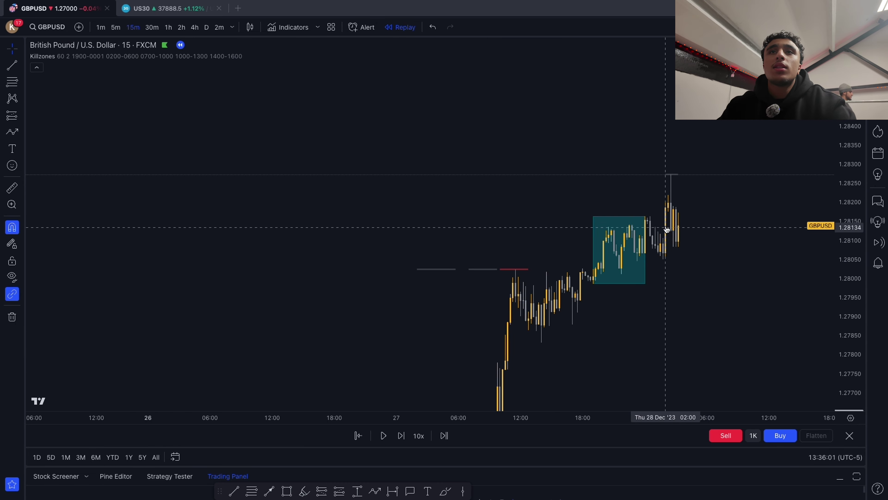
scroll(662, 230, "right", 10)
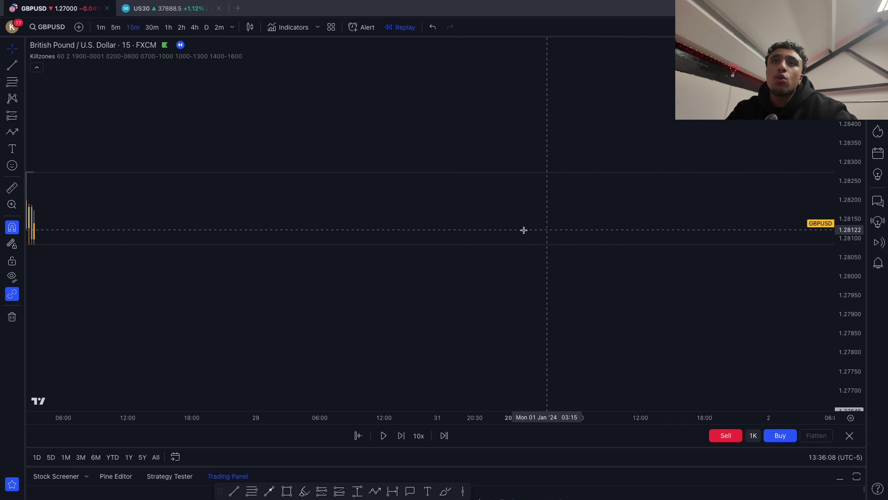
scroll(523, 230, "left", 10)
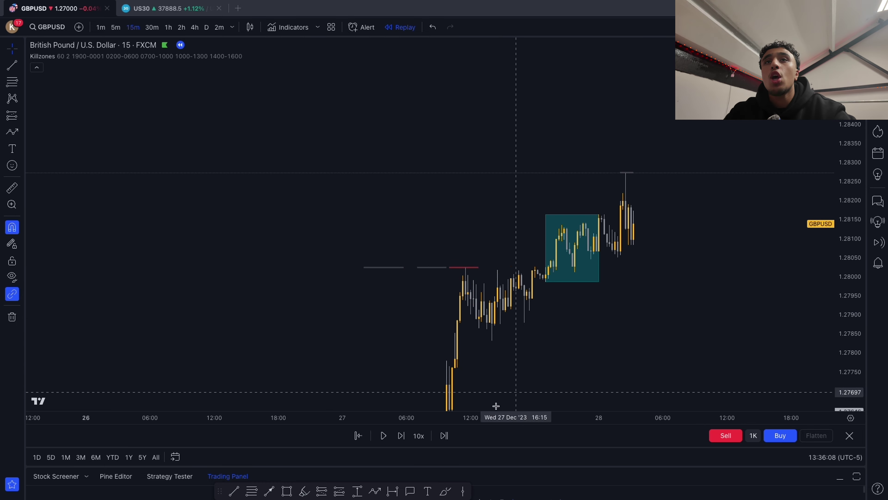
left_click(617, 254)
left_click_drag(618, 150, 692, 215)
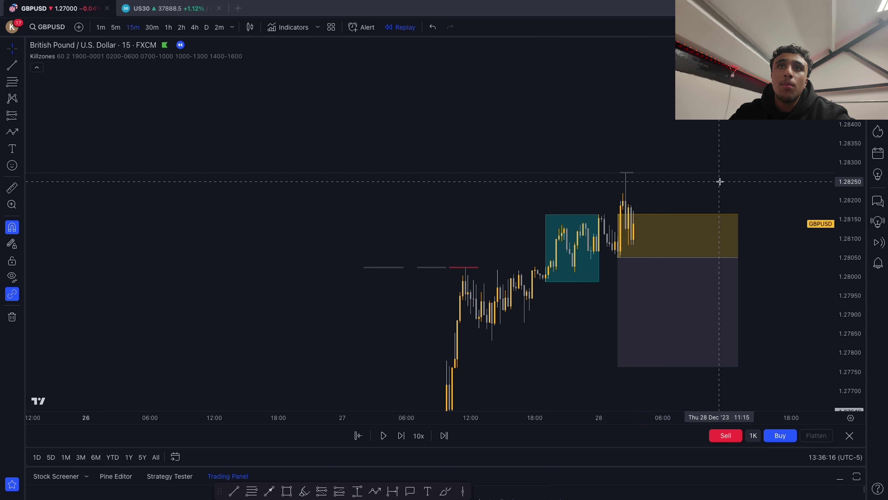
left_click_drag(618, 367, 604, 301)
left_click(573, 303)
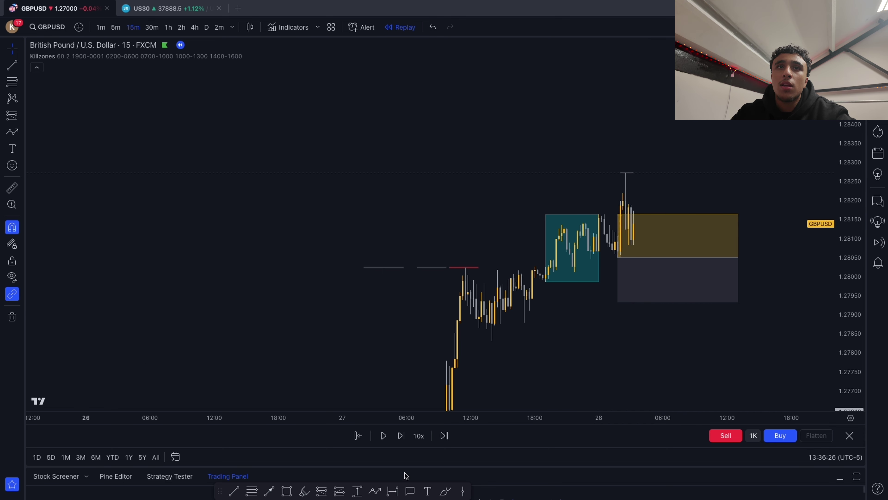
Replay until the short closes at its target, then view and hide its result labels.
left_click(383, 436)
left_click(383, 436)
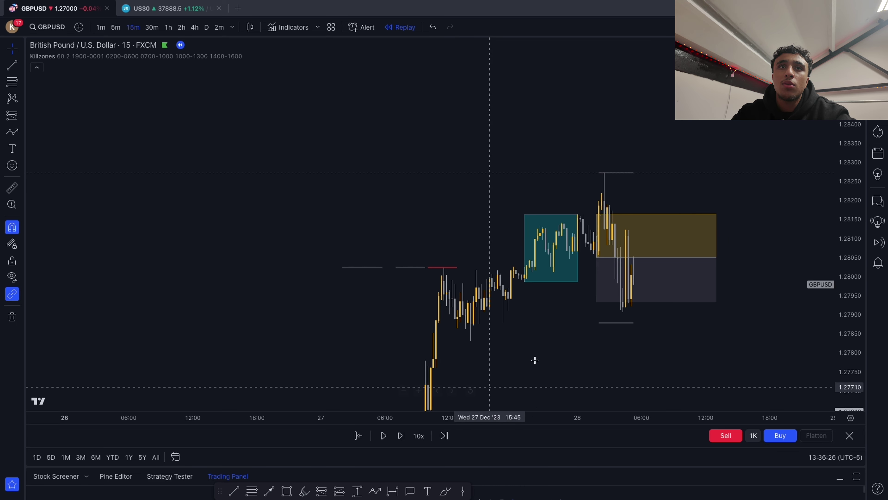
left_click(624, 292)
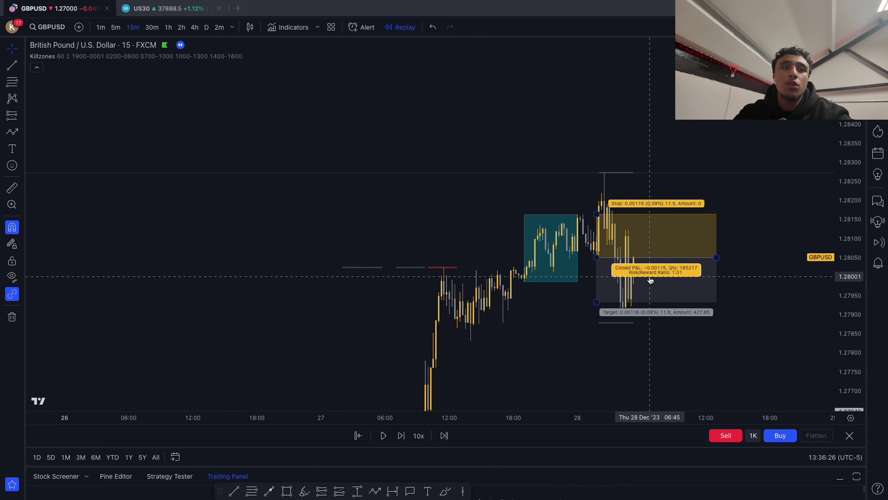
left_click(741, 284)
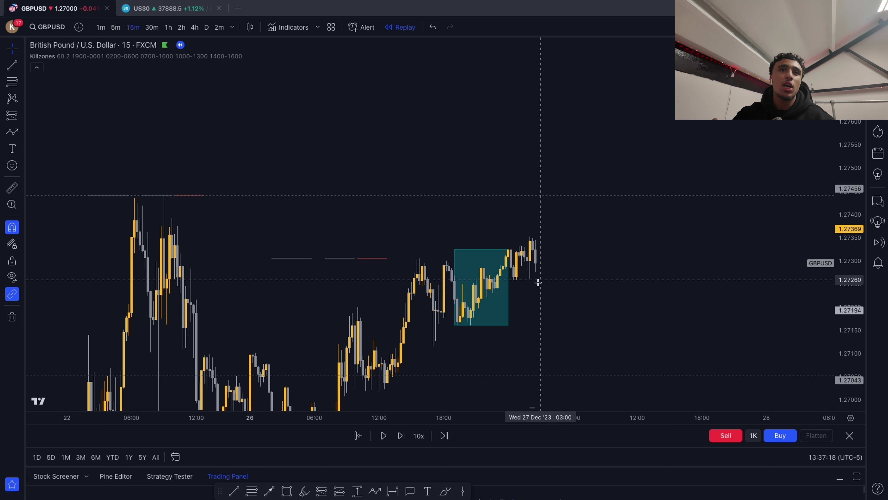
Place a short after the 27 Dec killzone with a 0.00075 stop and target near 1.27115.
left_click(321, 490)
left_click(532, 280)
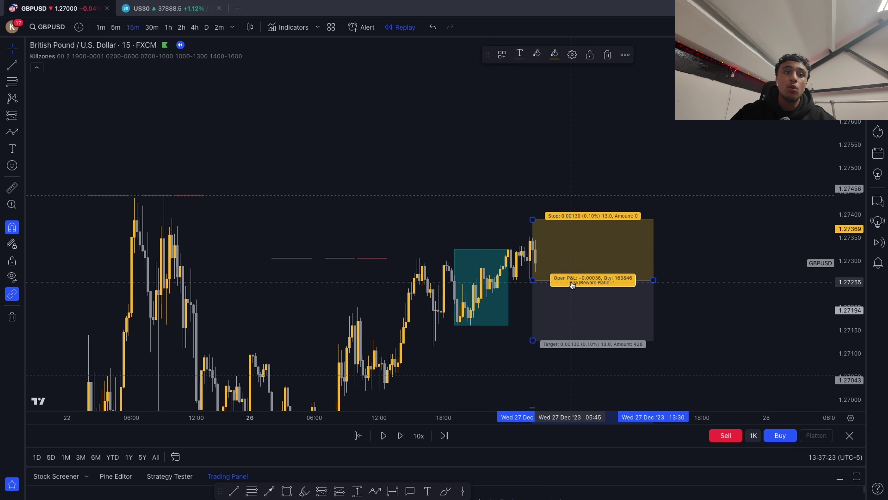
left_click_drag(533, 220, 532, 245)
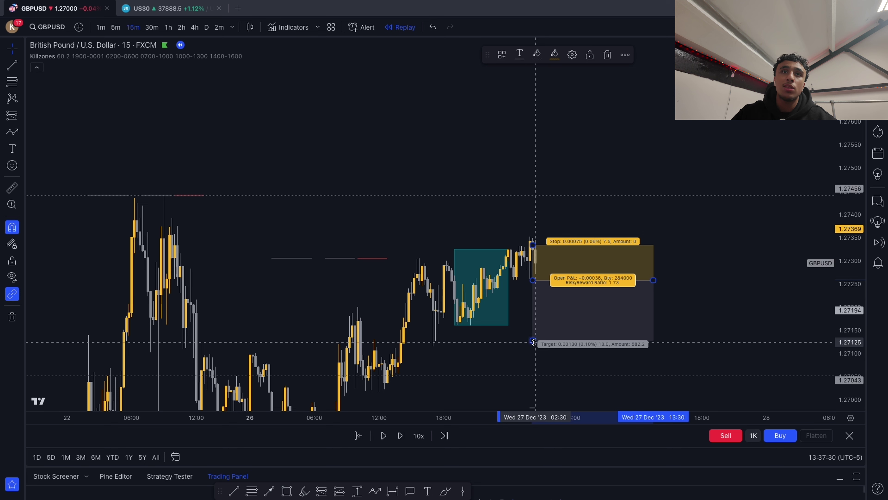
mouse_move(534, 341)
left_mouse_down()
mouse_move(533, 326)
mouse_move(532, 347)
left_mouse_up()
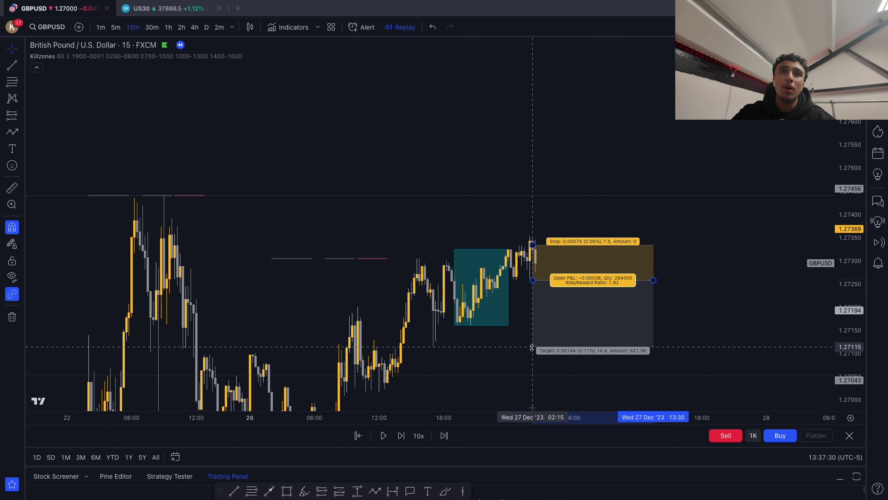
left_click(678, 332)
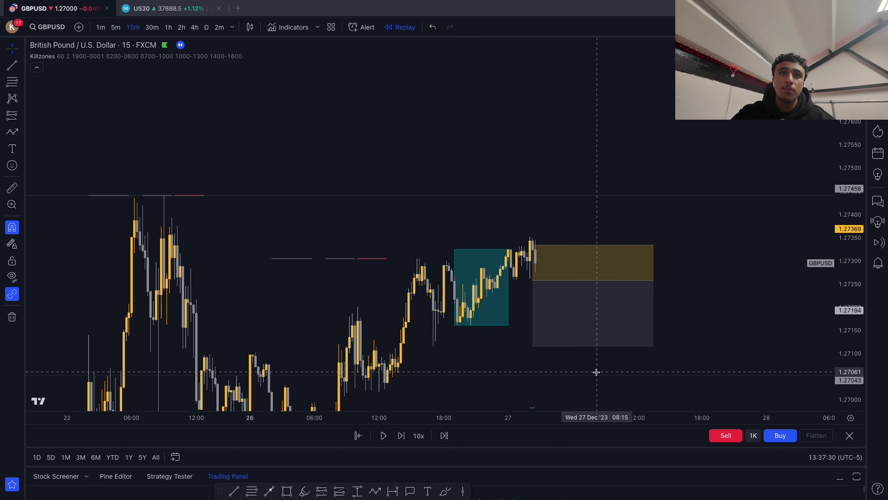
Reframe the view around the 27 Dec setup and replay until price reaches the target.
left_click_drag(739, 294, 495, 438)
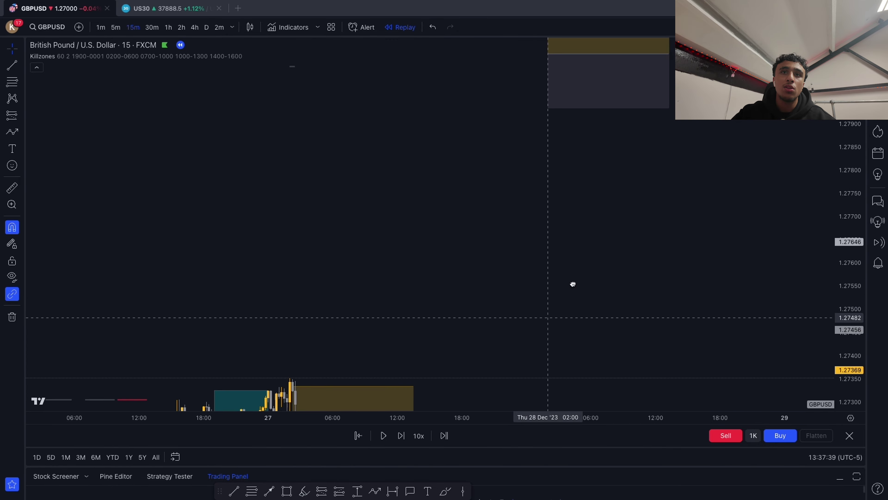
left_click_drag(573, 284, 758, 258)
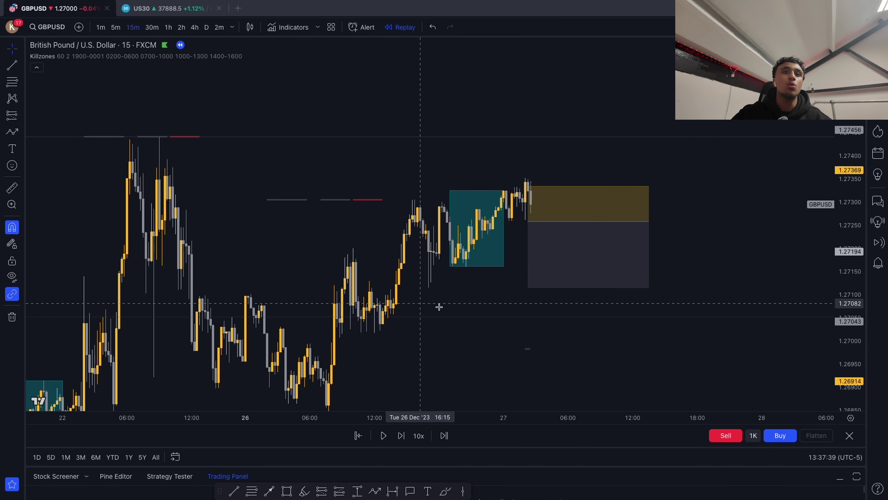
left_click_drag(429, 307, 416, 313)
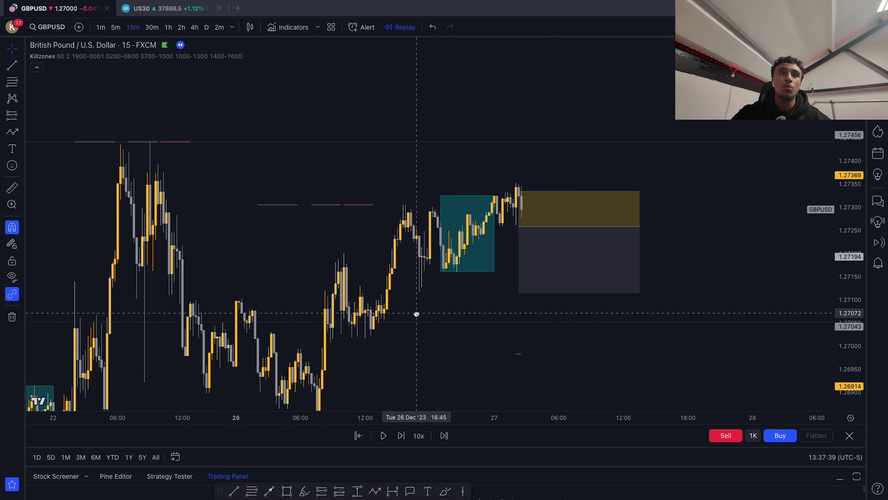
left_click(383, 436)
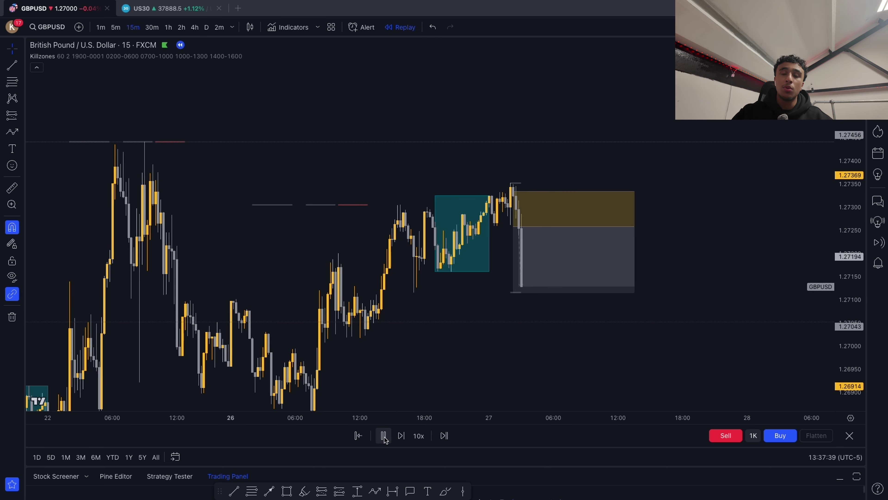
left_click(384, 436)
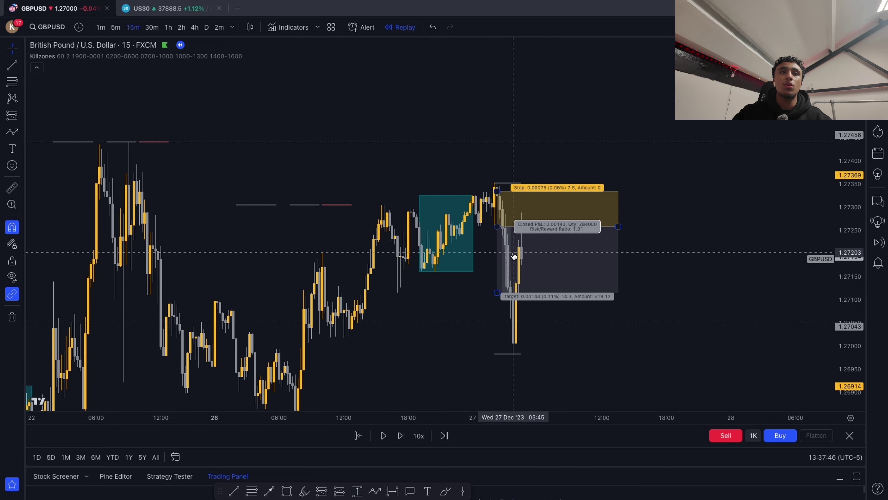